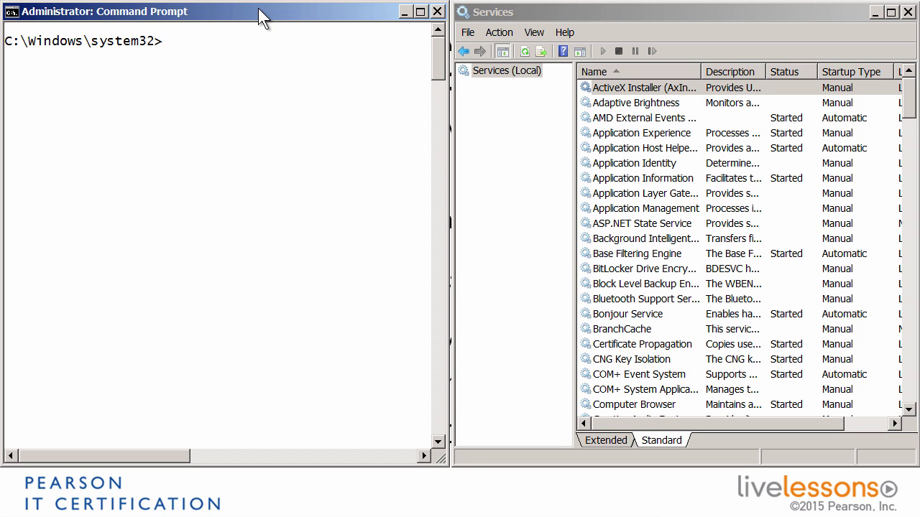
Display the IP configuration with ipconfig, then try to renew the address with ipconfig /renew.
type("ipconfig")
key("Return")
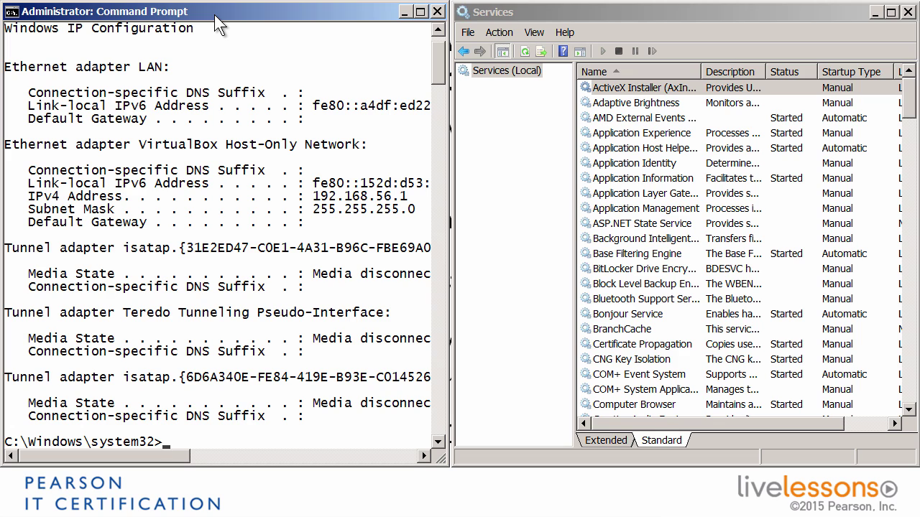
type("ipconfig /renew")
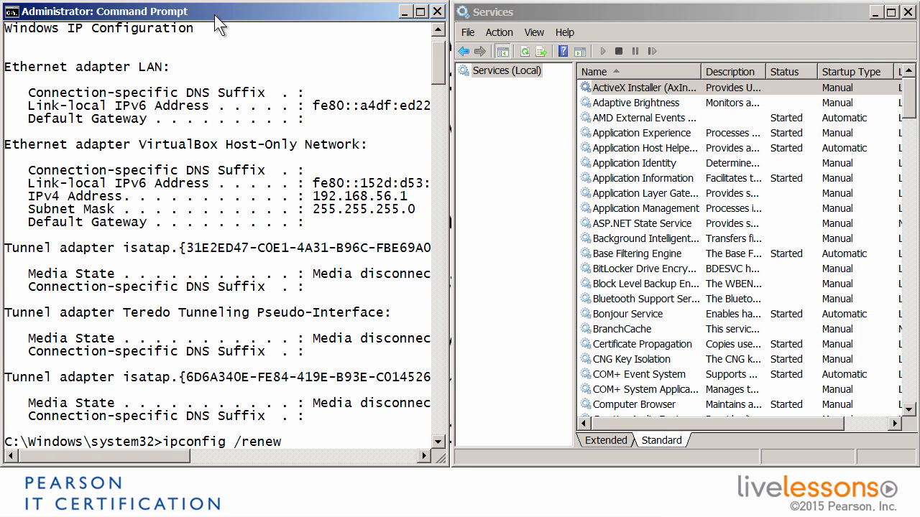
key("Return")
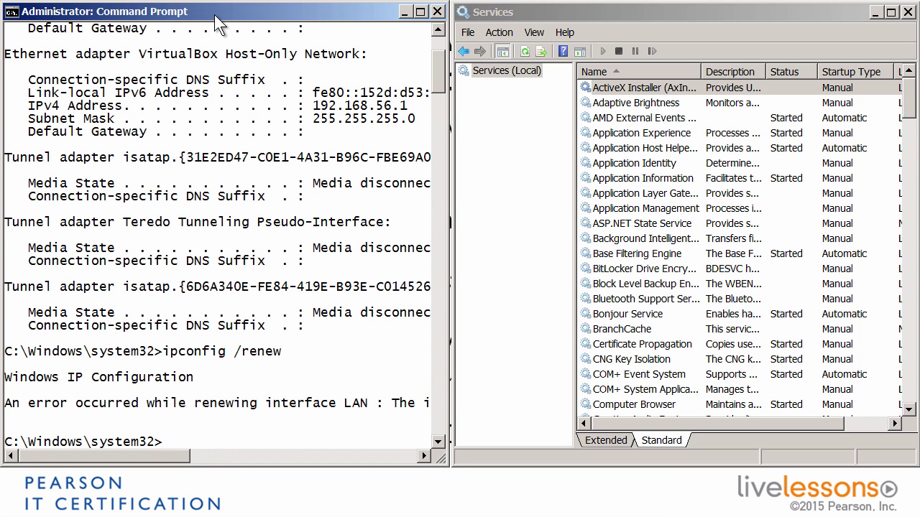
double_click(330, 12)
Set the DHCP Client service's startup type to Automatic, apply it, and start the service.
left_click(912, 108)
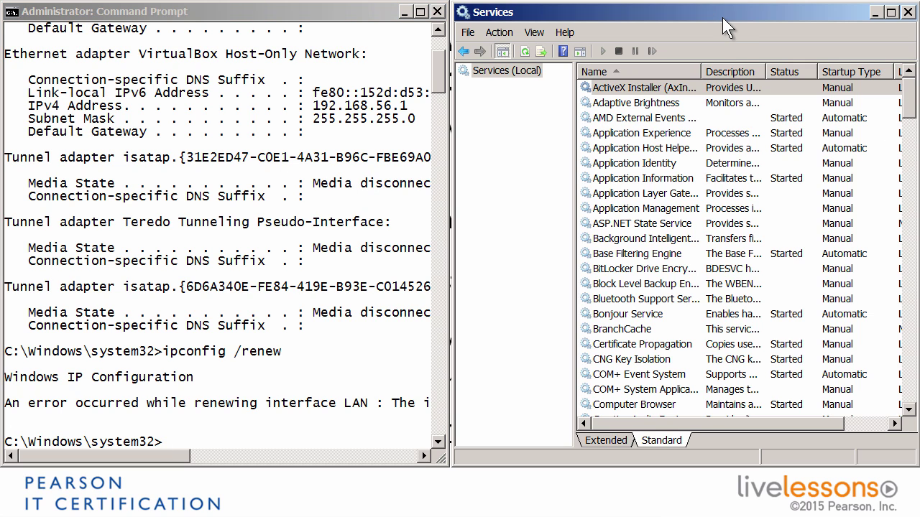
left_click_drag(913, 108, 910, 146)
left_click(616, 239)
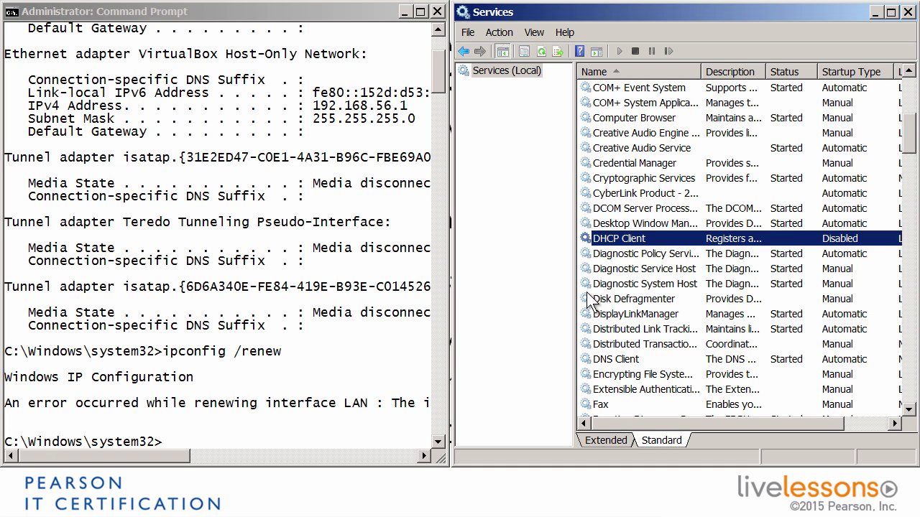
double_click(696, 242)
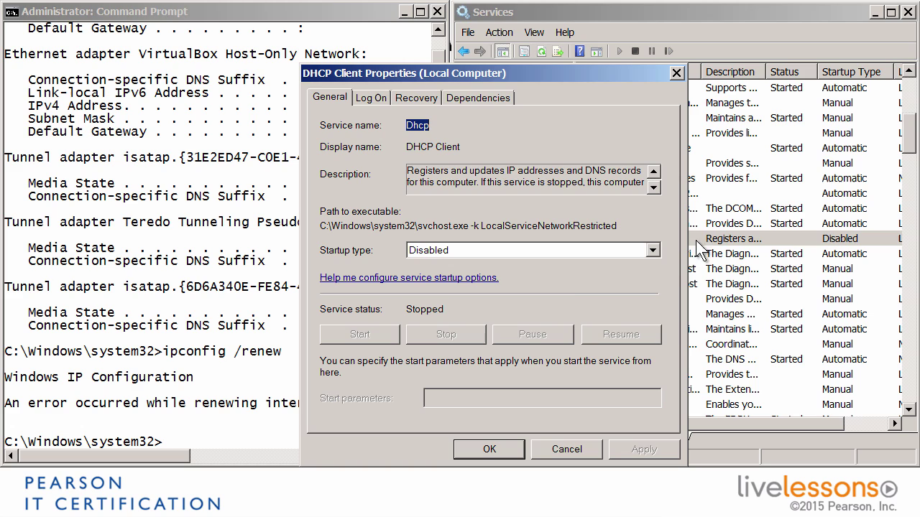
left_click(652, 250)
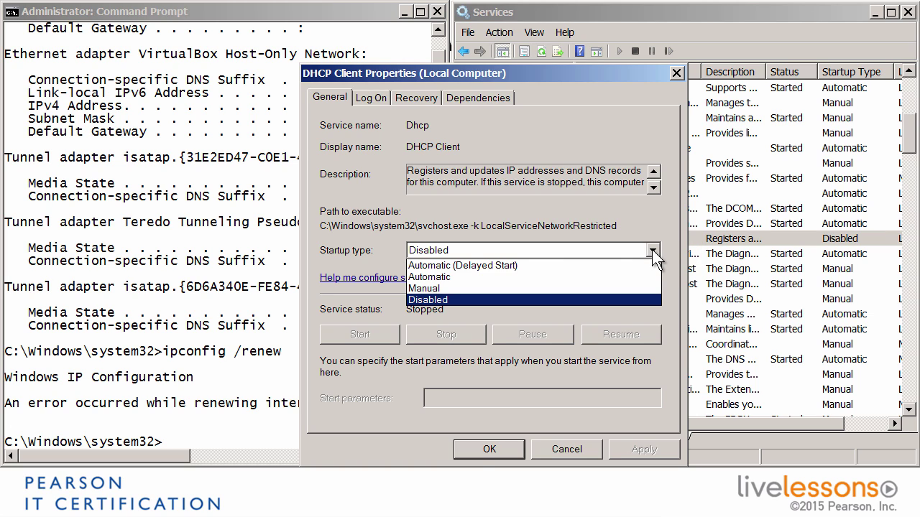
left_click(503, 278)
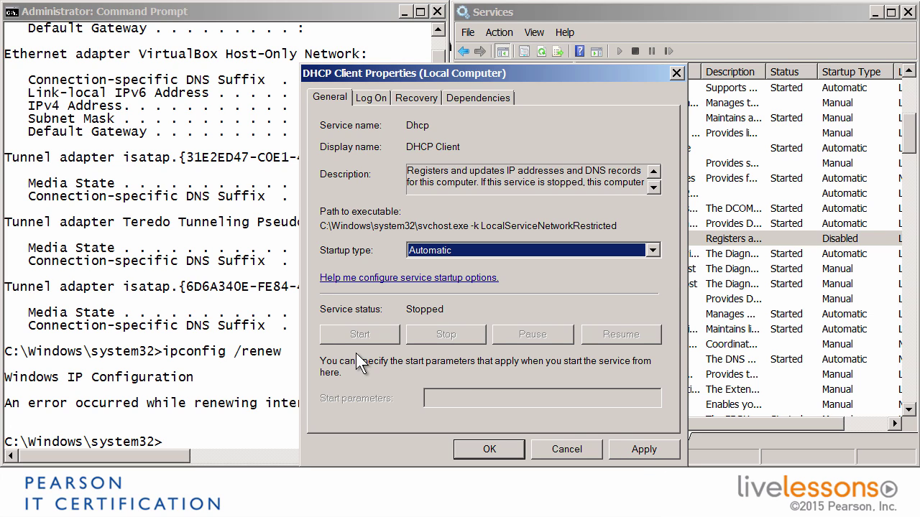
left_click(641, 449)
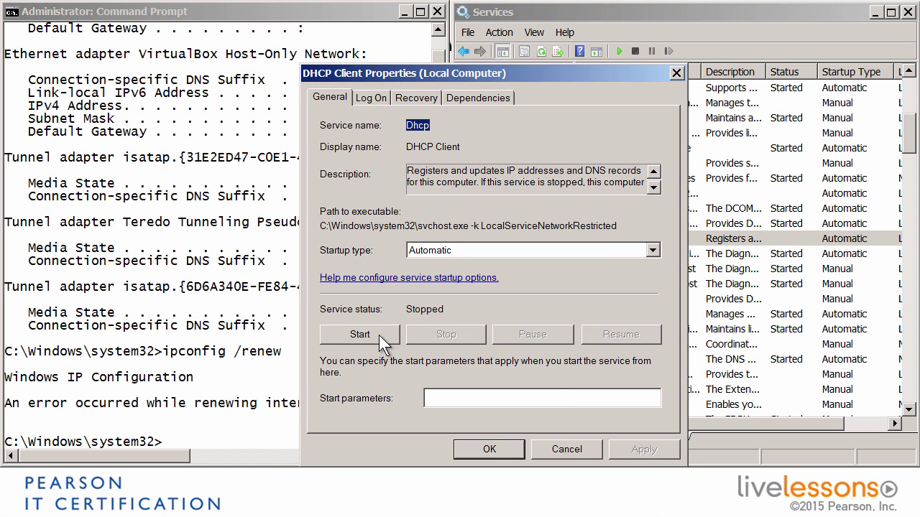
left_click(350, 336)
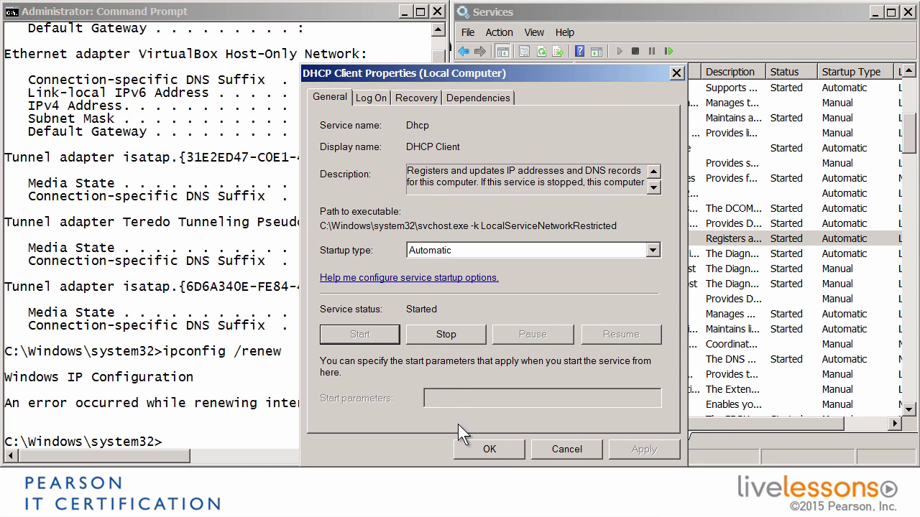
left_click(491, 449)
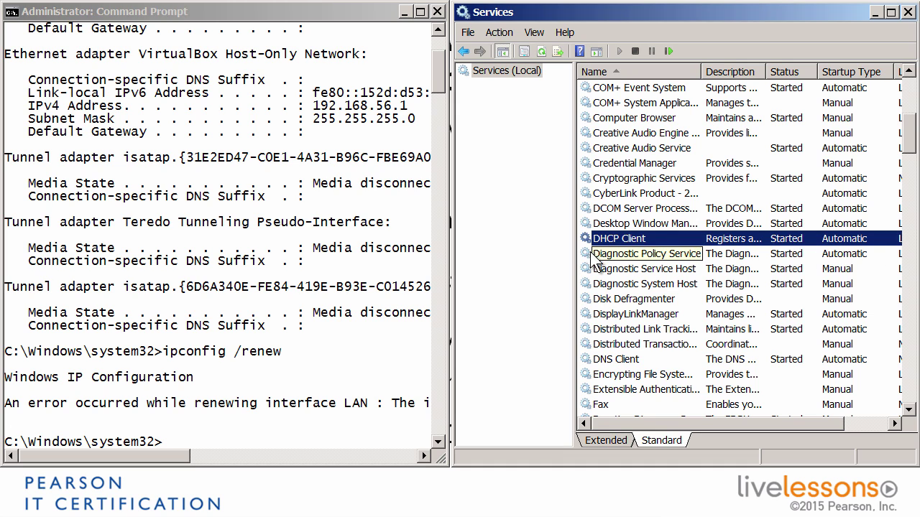
Run ipconfig in the Command Prompt to recheck the LAN adapter's IP configuration.
left_click(211, 432)
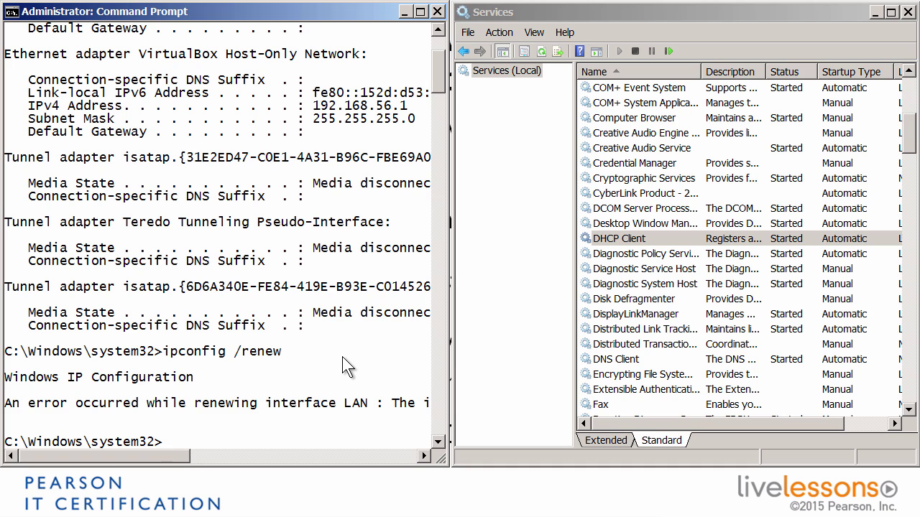
type("ipconfig")
key("Return")
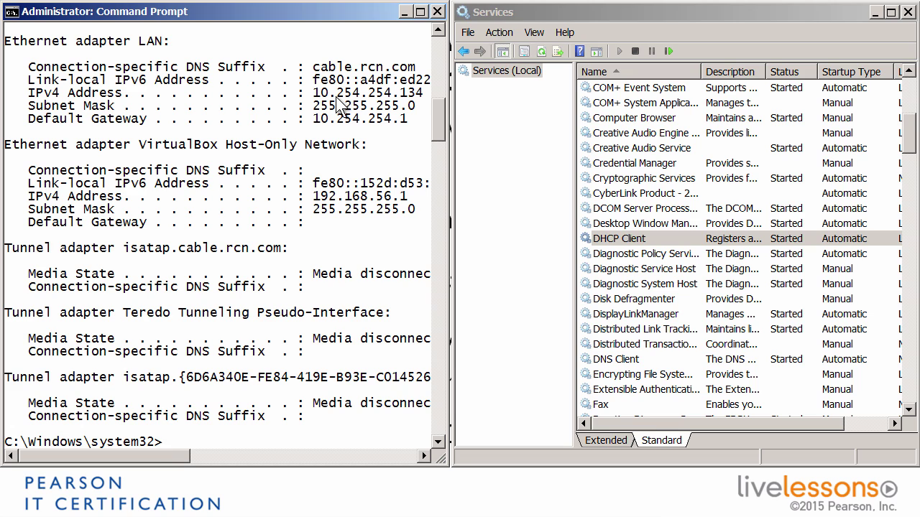
Ping the default gateway at 10.254.254.1 from the Command Prompt to test connectivity.
left_click(635, 240)
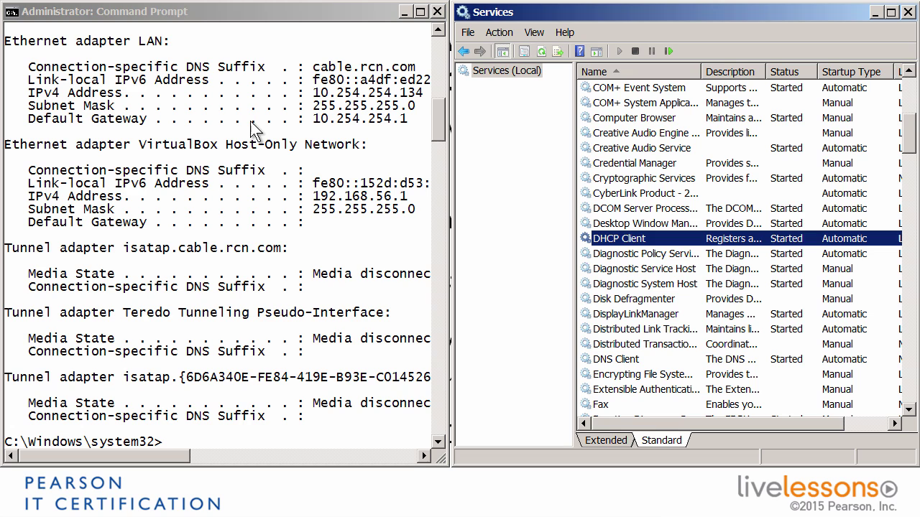
left_click(232, 16)
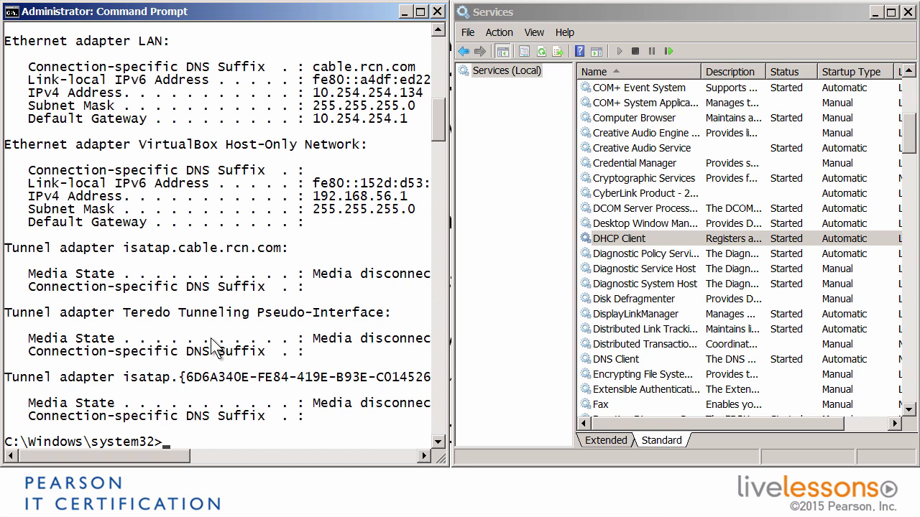
type("ping 10.254.254.1")
key("Return")
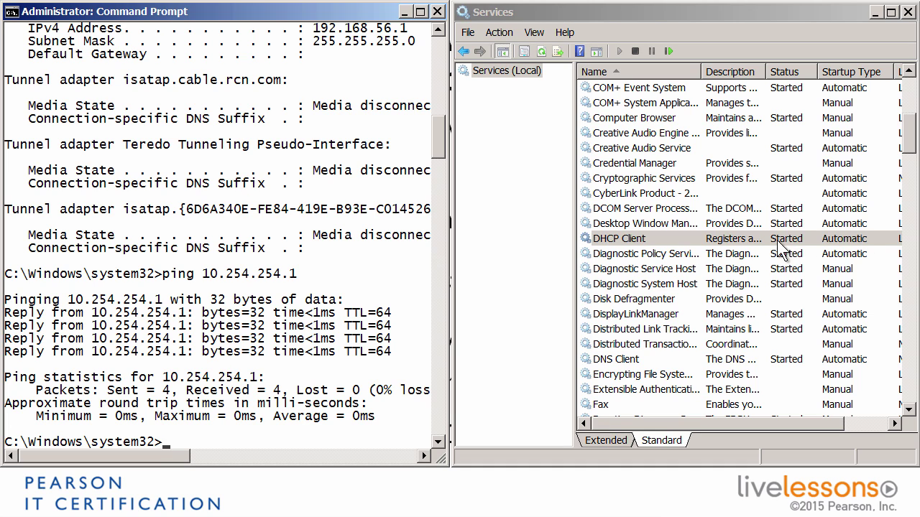
Restart the DHCP Client service in the Services console.
left_click(638, 241)
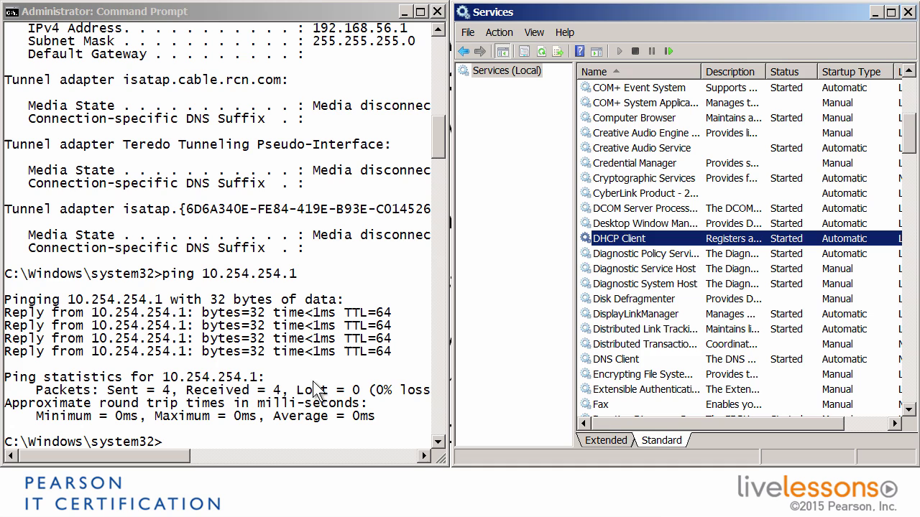
right_click(683, 235)
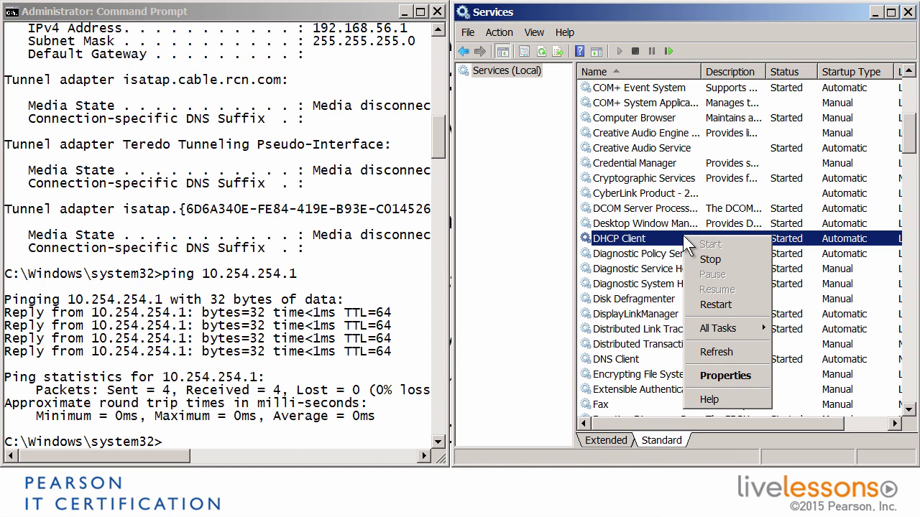
left_click(717, 304)
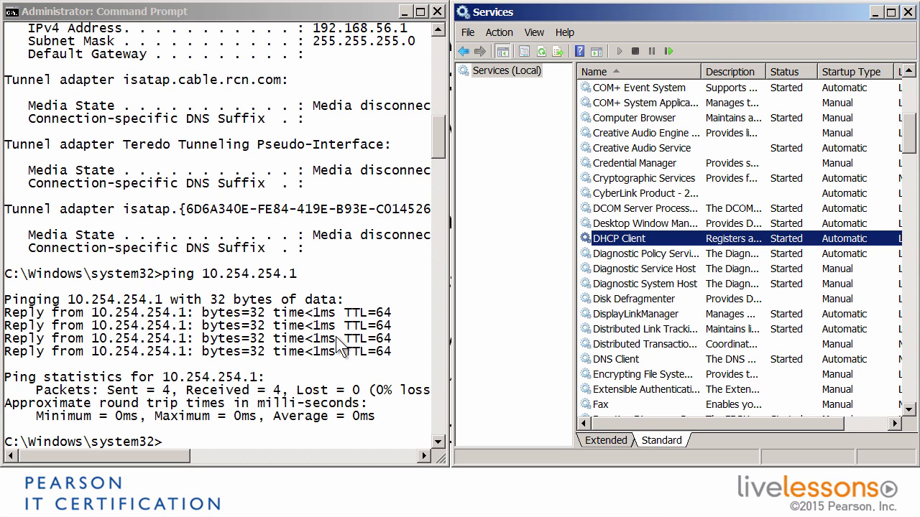
Examine the DHCP Client service's dependencies in its properties, checking each system component it depends on, and close them without changes.
double_click(675, 238)
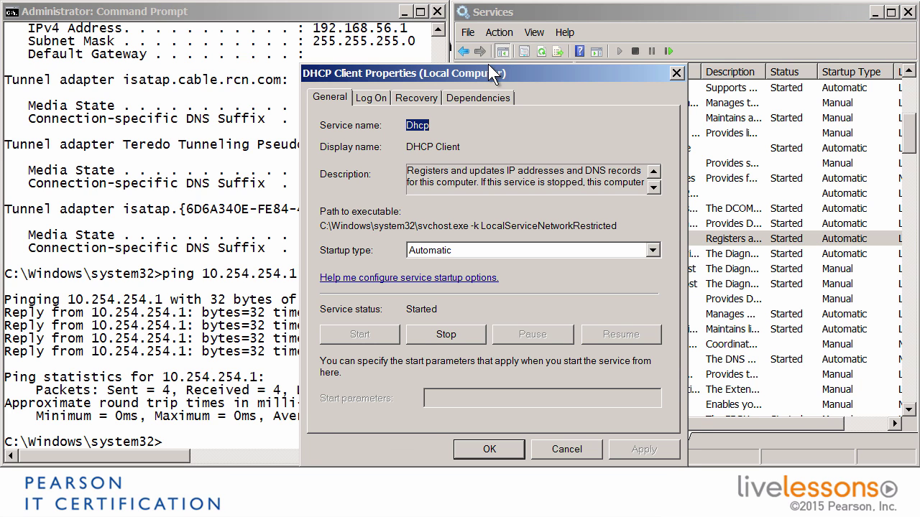
left_click_drag(488, 64, 651, 30)
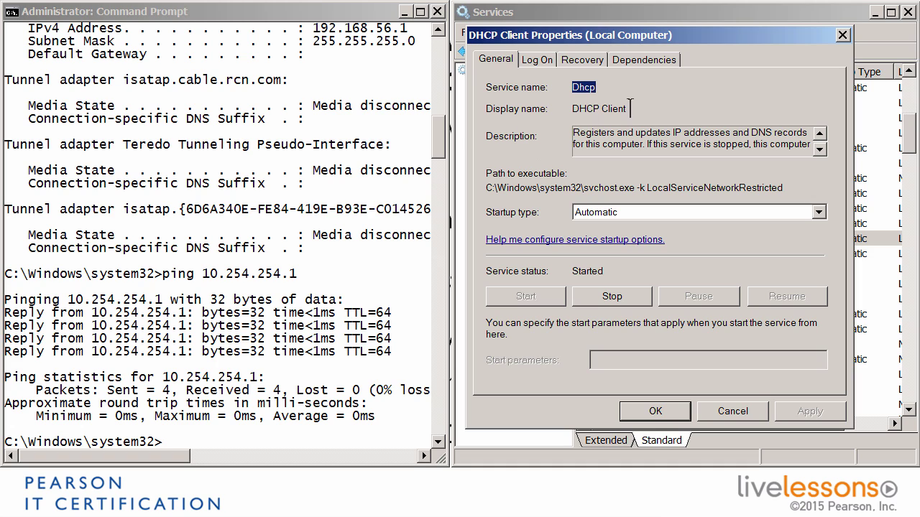
left_click(642, 59)
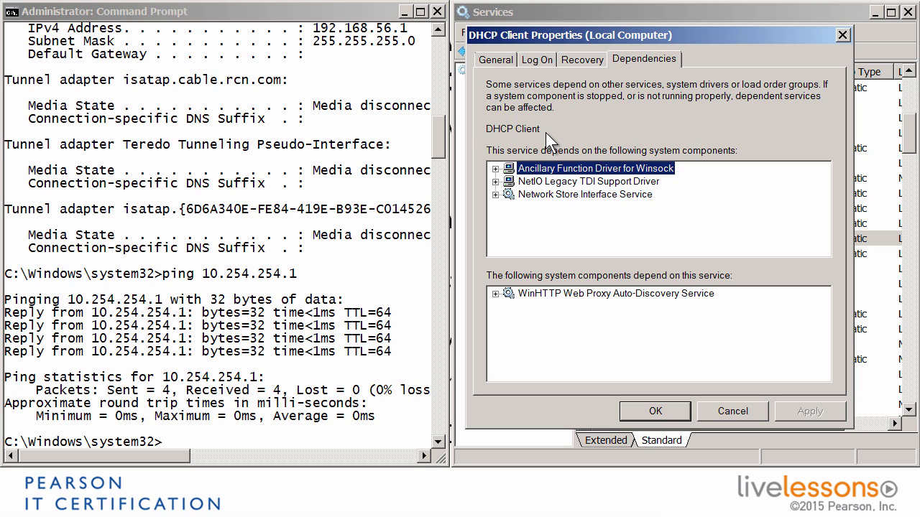
left_click(574, 182)
left_click(572, 197)
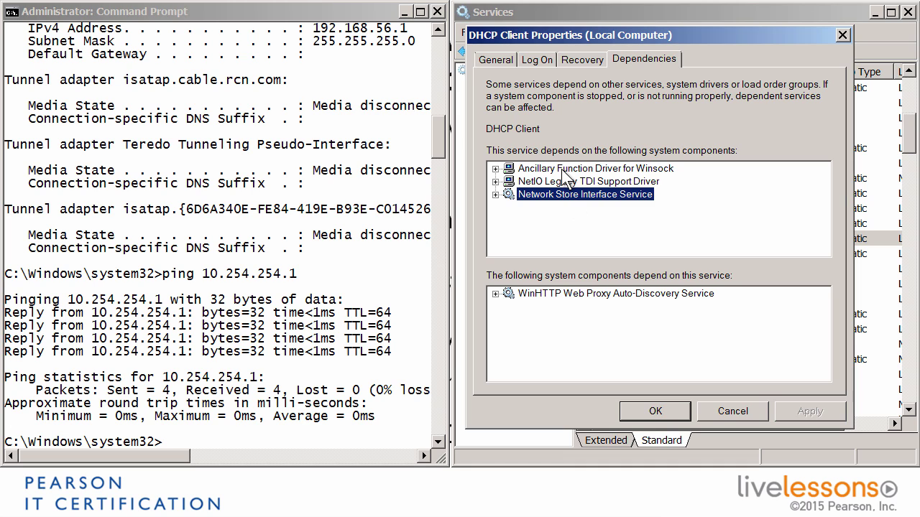
left_click(566, 170)
left_click(566, 182)
left_click(565, 195)
left_click(733, 411)
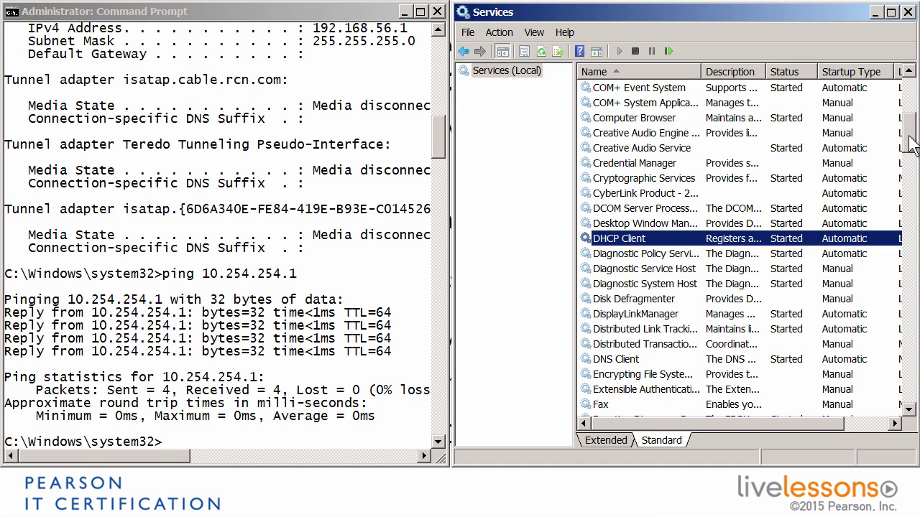
Locate the Server service and review its general properties, closing them without changes.
left_click_drag(909, 133, 903, 293)
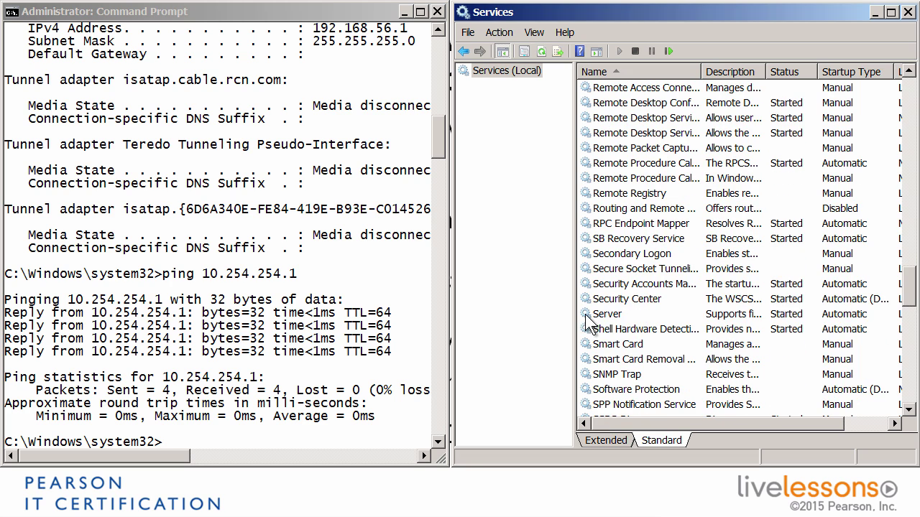
left_click(616, 316)
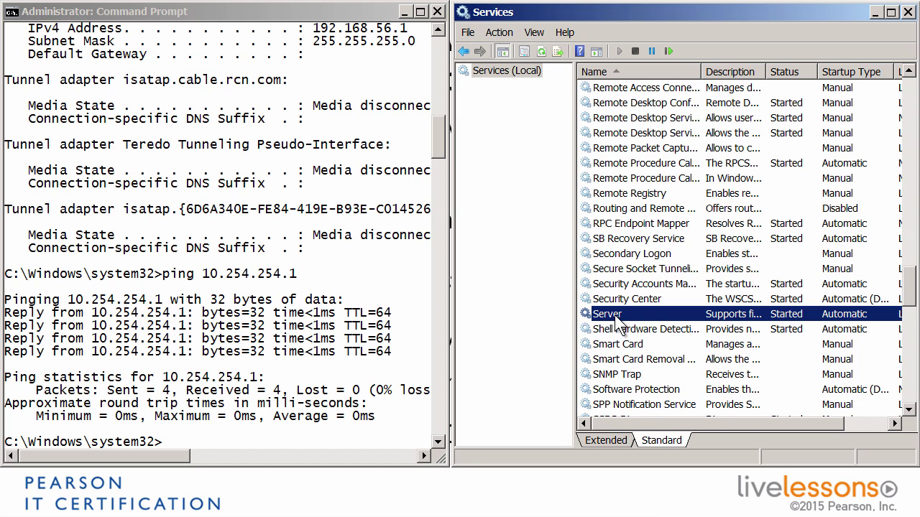
double_click(652, 314)
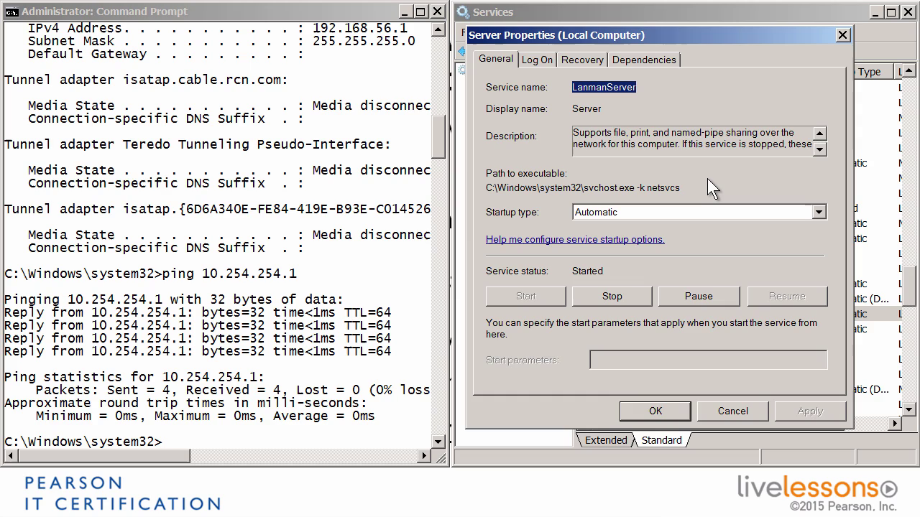
key("Escape")
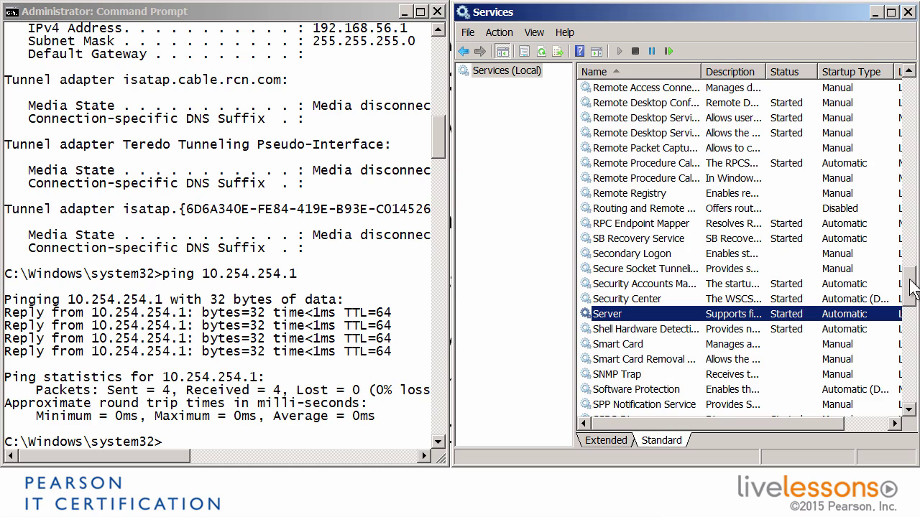
Locate the Workstation service and review its general properties and dependencies, closing them without changes.
scroll(912, 313, "down", 5)
left_click_drag(913, 312, 912, 391)
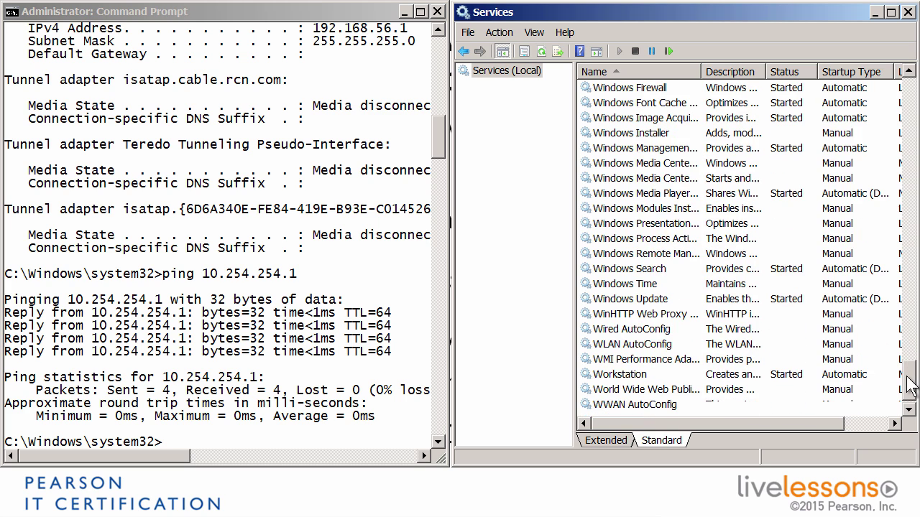
left_click(641, 374)
double_click(623, 375)
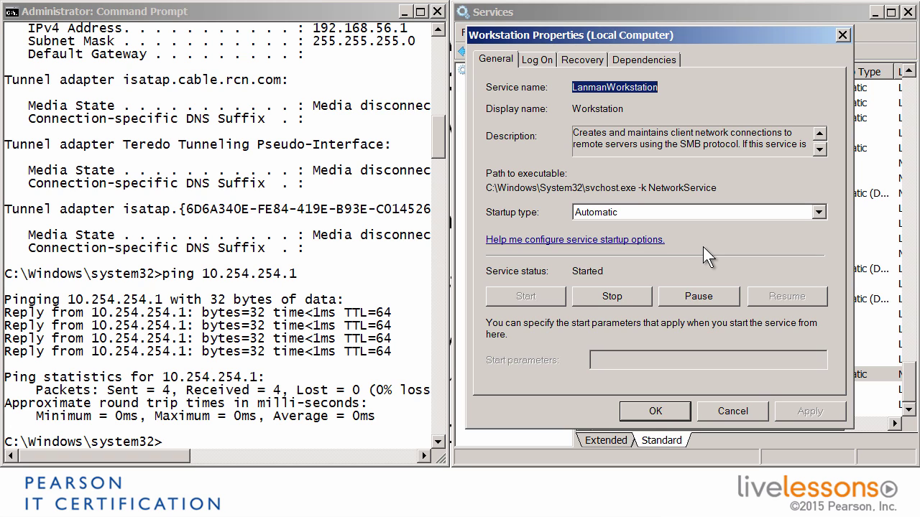
left_click(636, 61)
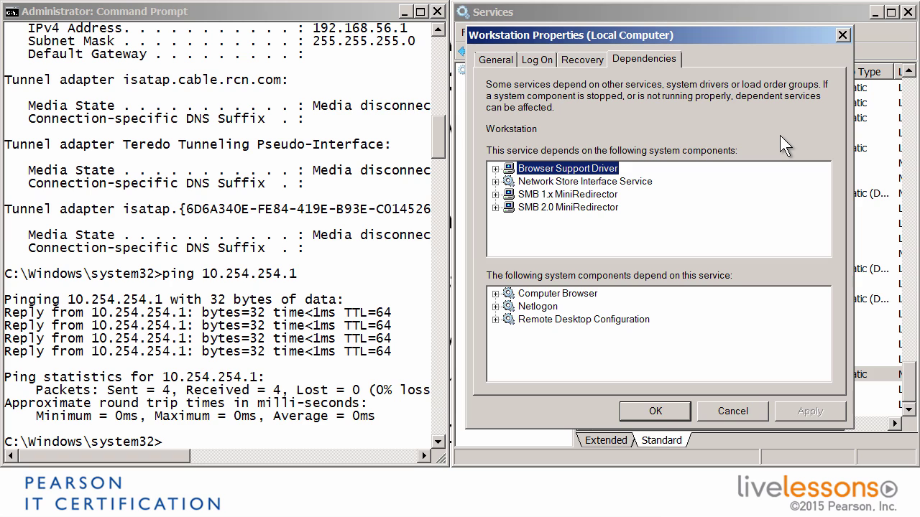
left_click(733, 411)
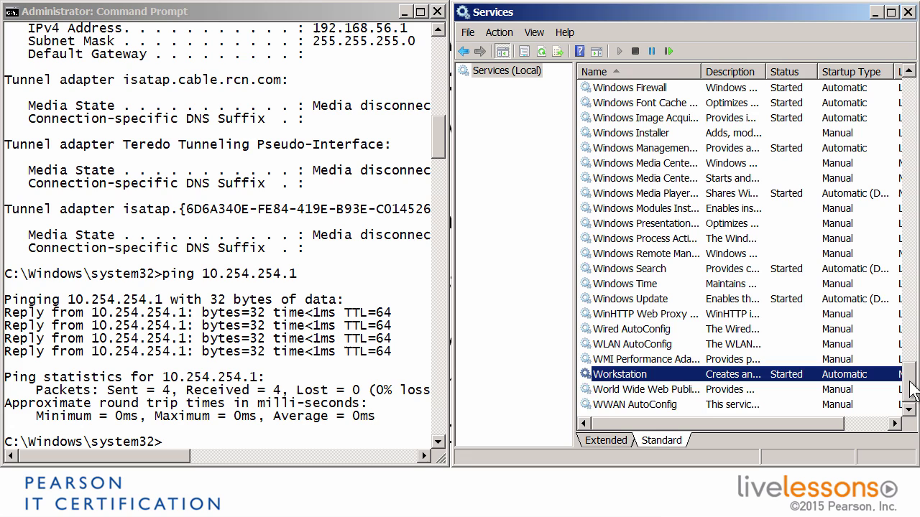
scroll(910, 383, "up", 1)
scroll(911, 383, "down", 1)
Clear the Command Prompt and list the mapped network connections with net use.
left_click(282, 309)
type("cls")
key("Return")
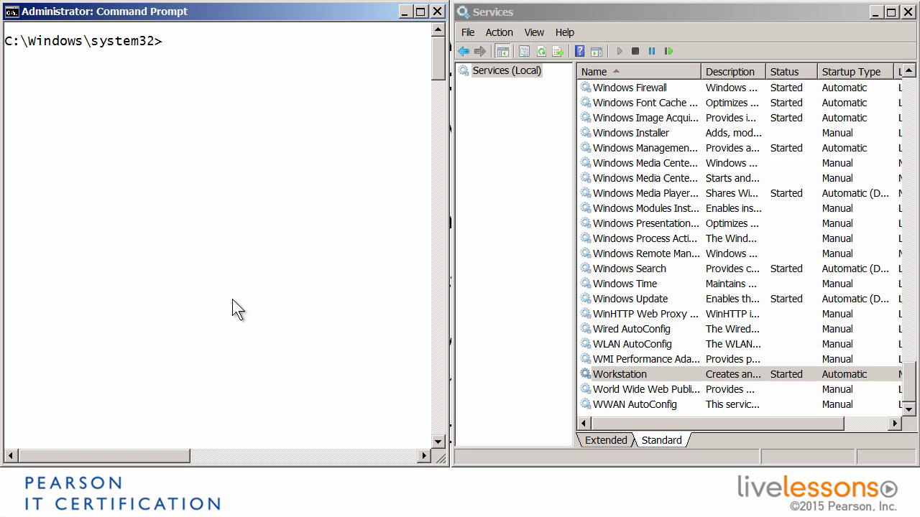
type("net use")
key("Return")
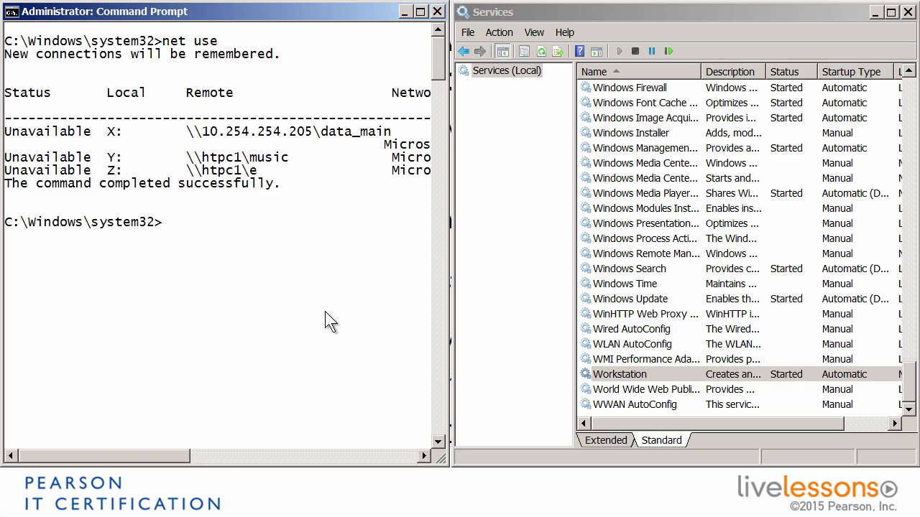
Stop the Workstation service and run net use in the Command Prompt to check the effect on mapped connections.
left_click(669, 378)
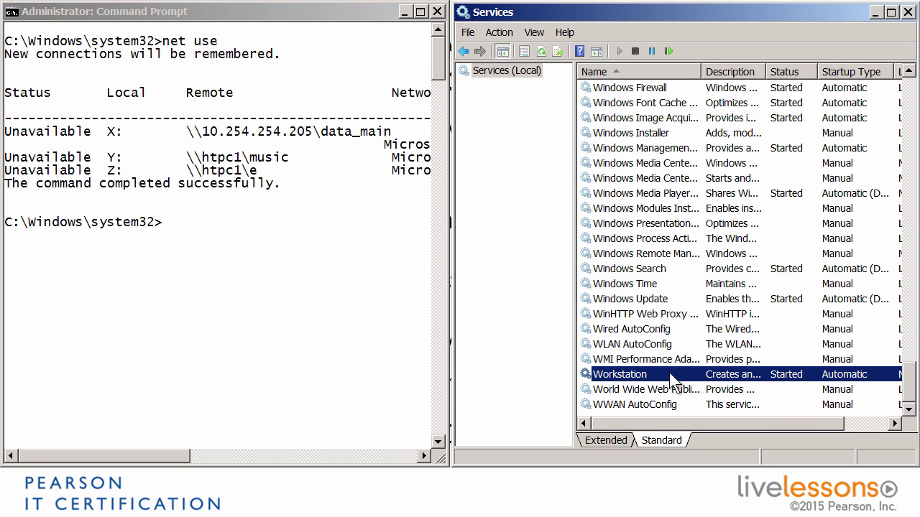
right_click(673, 380)
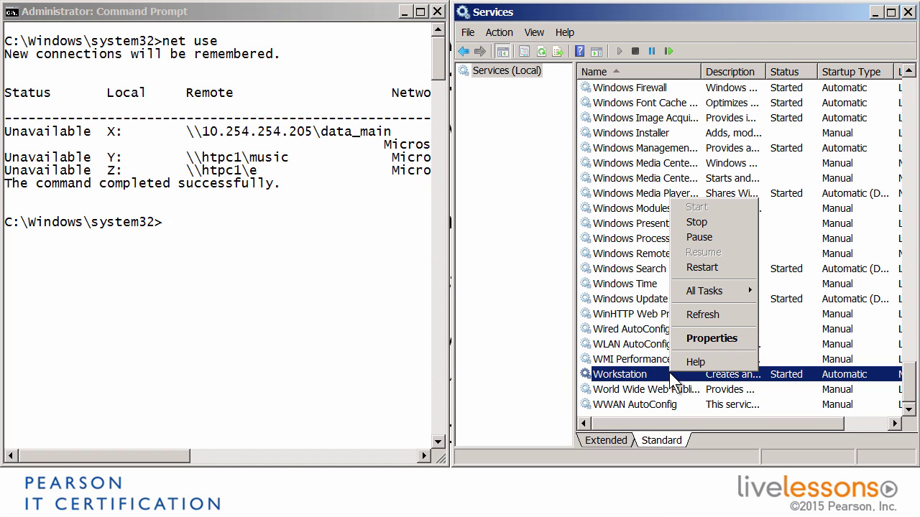
left_click(708, 224)
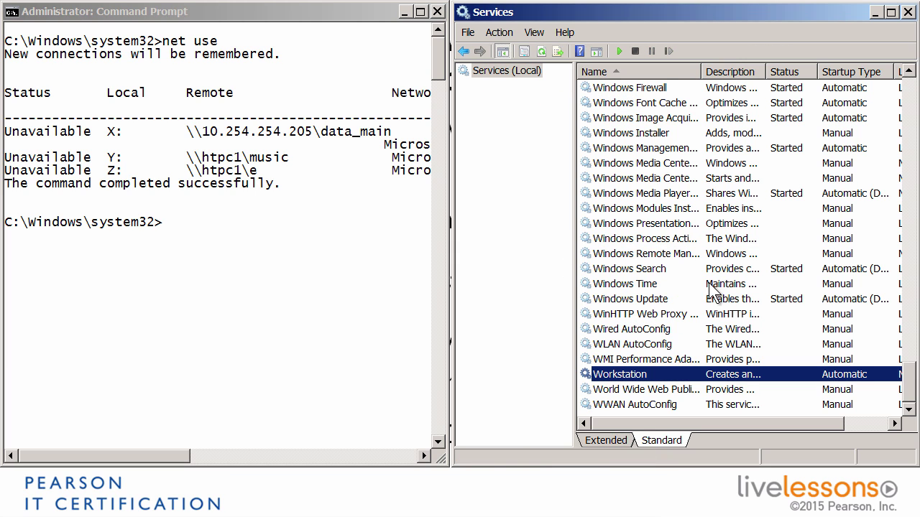
left_click(285, 360)
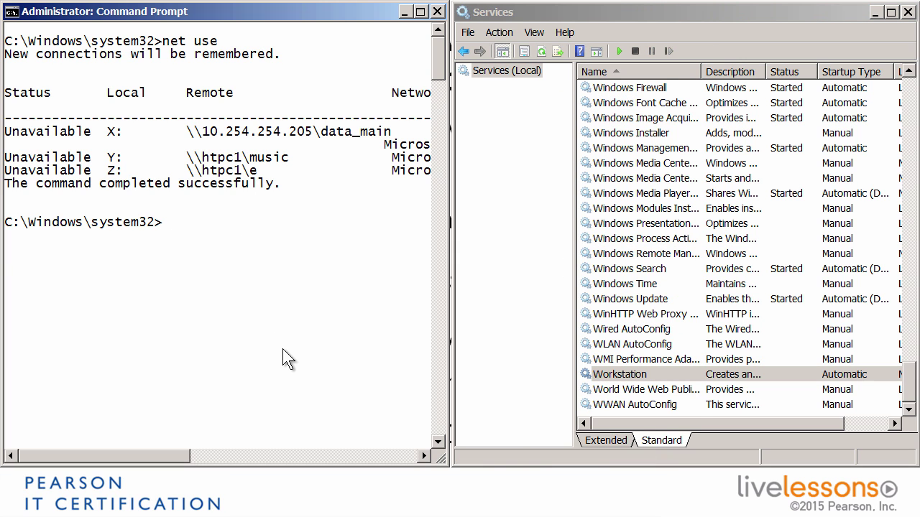
key("Up")
key("Return")
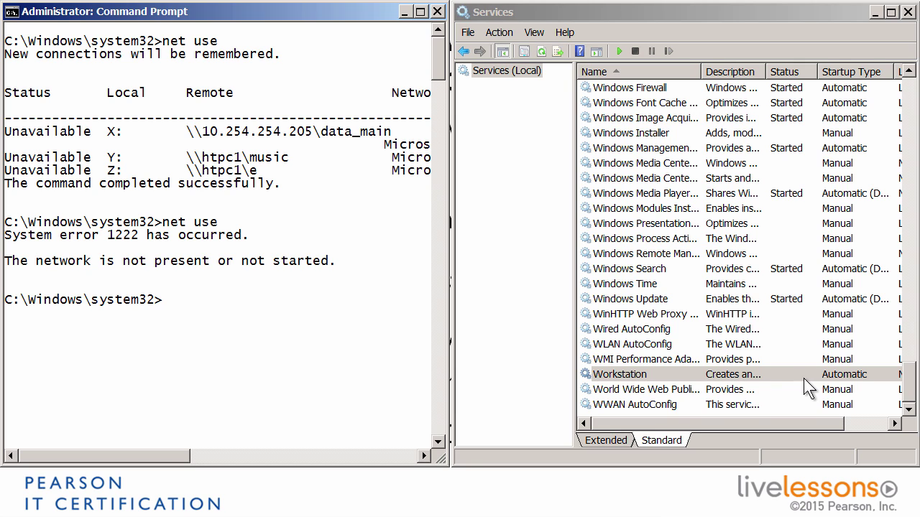
Review the stopped Workstation service's general properties, including its service name, and close them without changes.
right_click(674, 374)
left_click(702, 337)
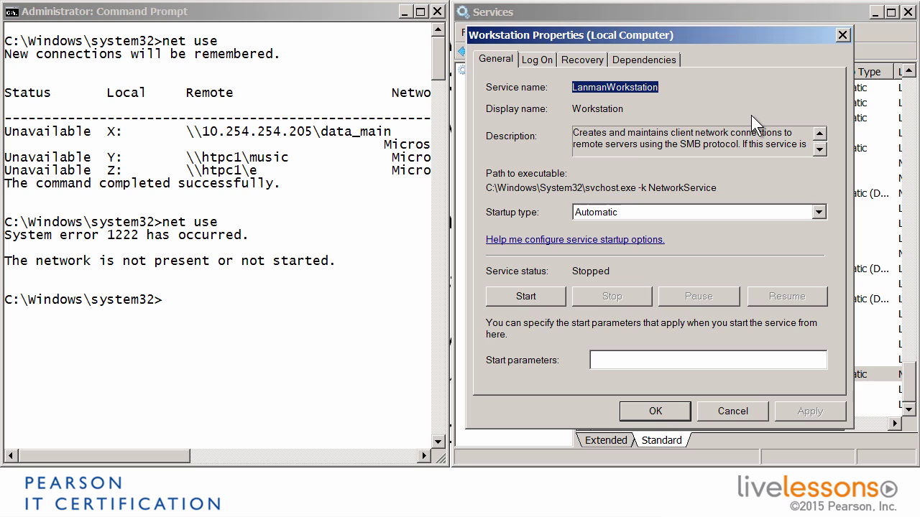
left_click(743, 417)
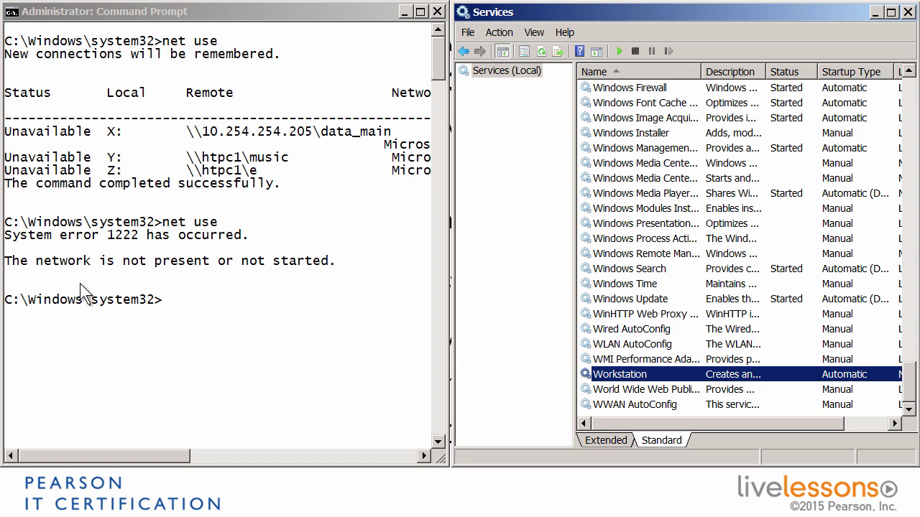
Start the Workstation service again and rerun net use in the Command Prompt to list the mapped connections.
right_click(700, 374)
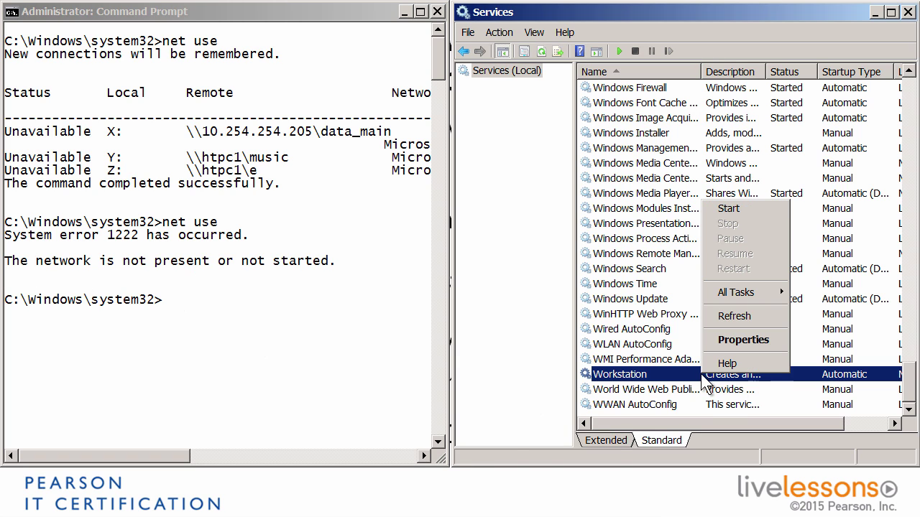
left_click(744, 209)
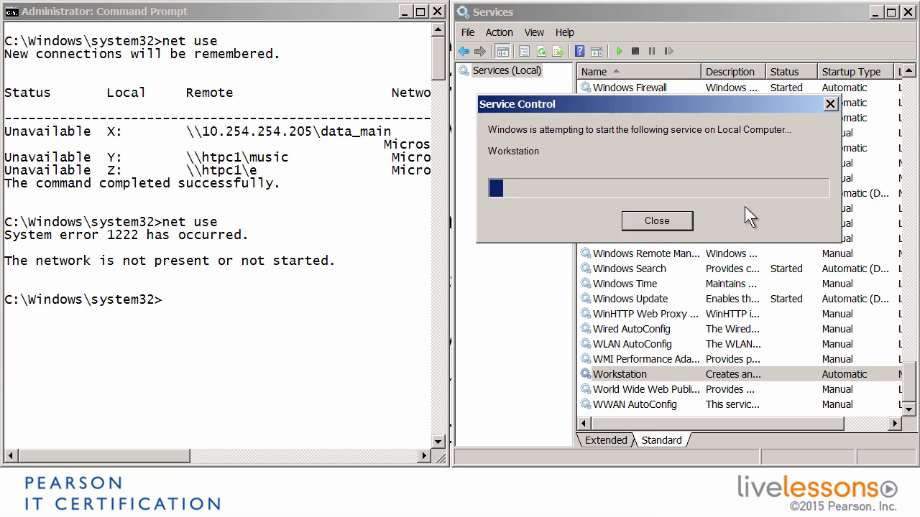
left_click(210, 312)
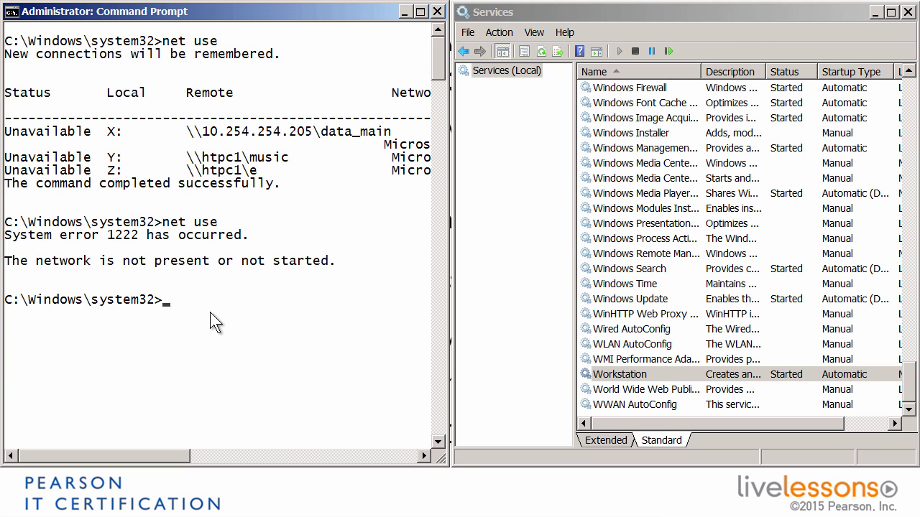
type("net use")
key("Return")
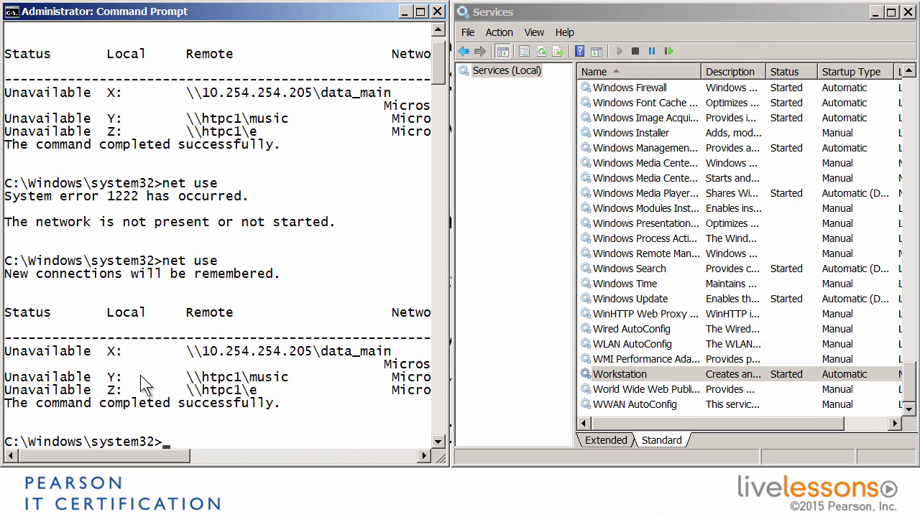